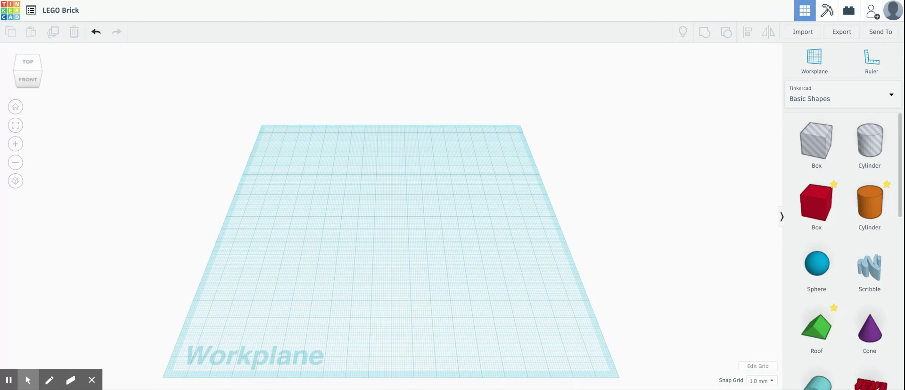
left_click(61, 10)
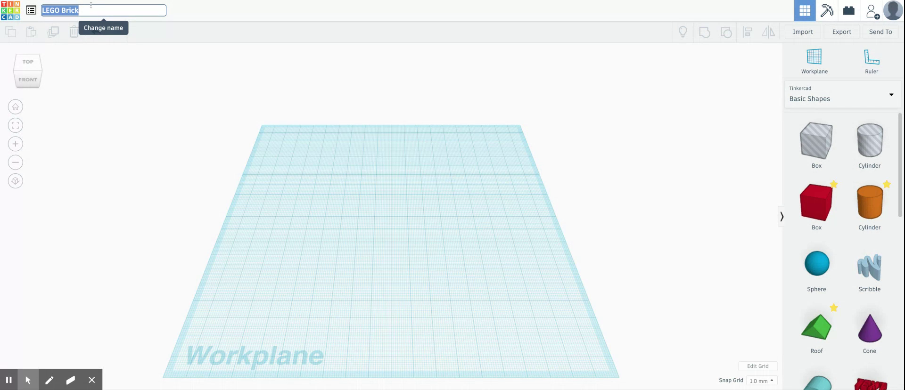
left_click(242, 216)
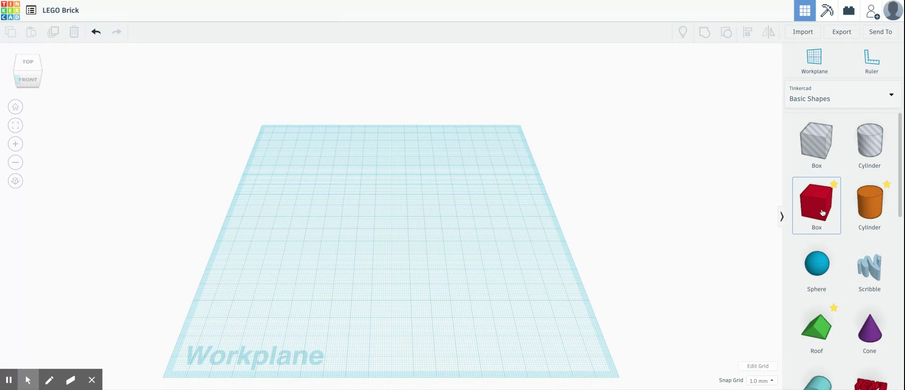
Place a solid box about 51 mm by 27 mm on the workplane and lower its height to about 13 mm
left_click_drag(823, 213, 407, 246)
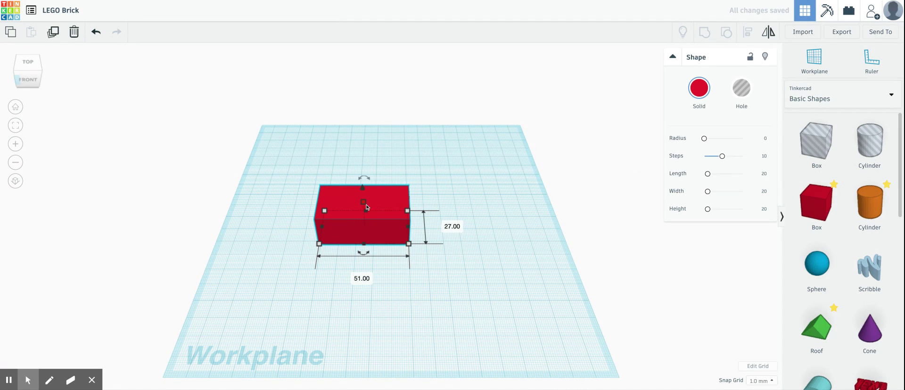
left_click_drag(364, 203, 364, 212)
left_click(448, 199)
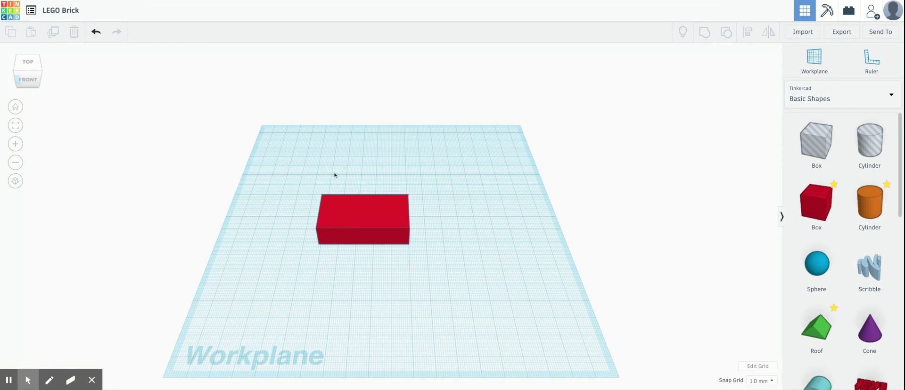
Resize the red box's base to 31.8 mm long and 15.8 mm wide
left_click(362, 235)
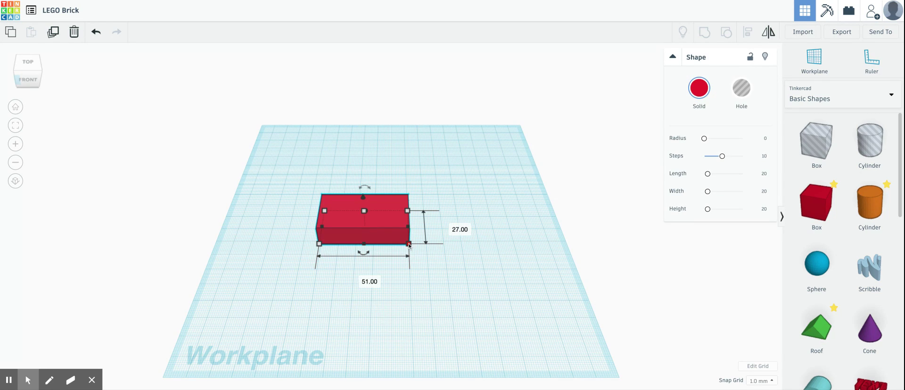
left_click(359, 281)
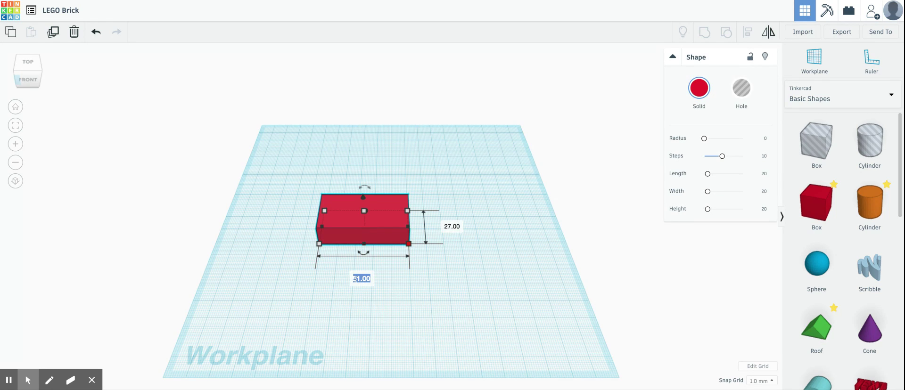
type("31.8")
left_click(446, 227)
type("15")
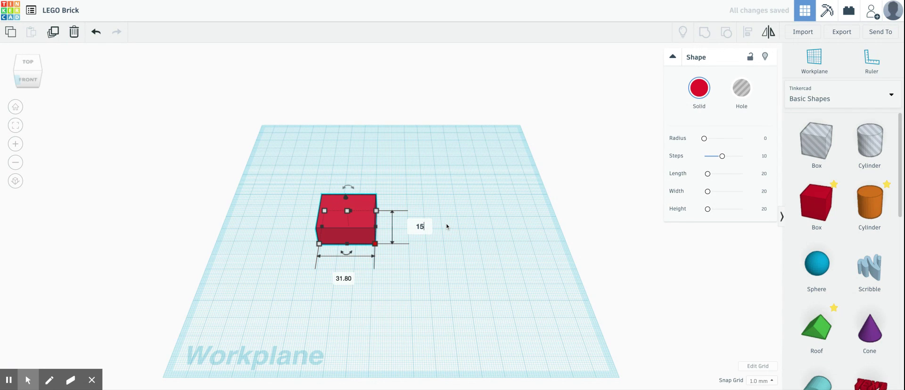
type(".8")
key("Return")
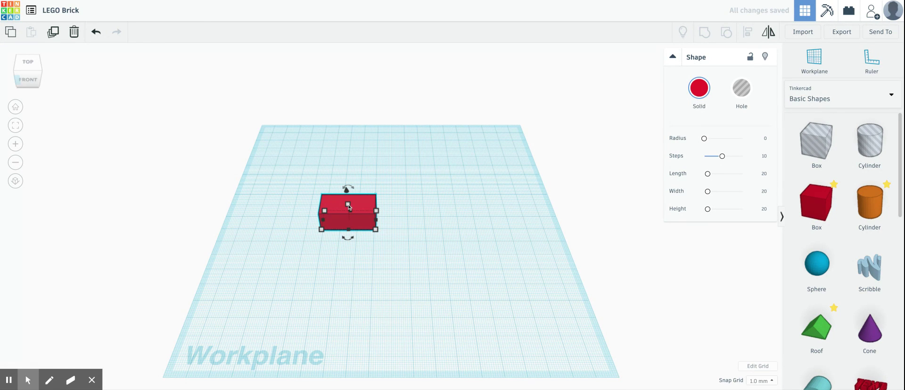
Set the red box's height to 9.6 mm and deselect it
scroll(348, 205, "up", 3)
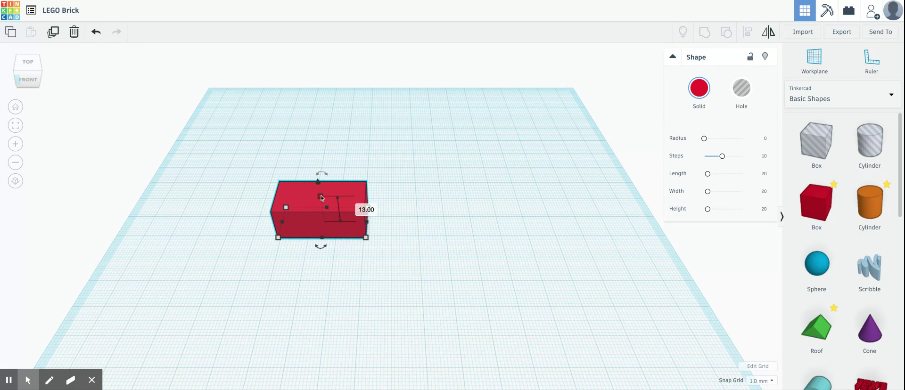
left_click(367, 210)
type("9")
key("Return")
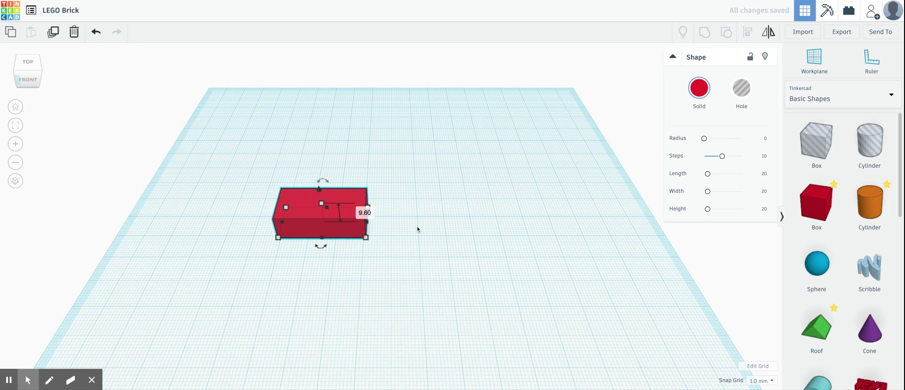
left_click(320, 266)
Place a new workplane on the top face of the red box
middle_click_drag(310, 267, 450, 249)
scroll(450, 249, "up", 4)
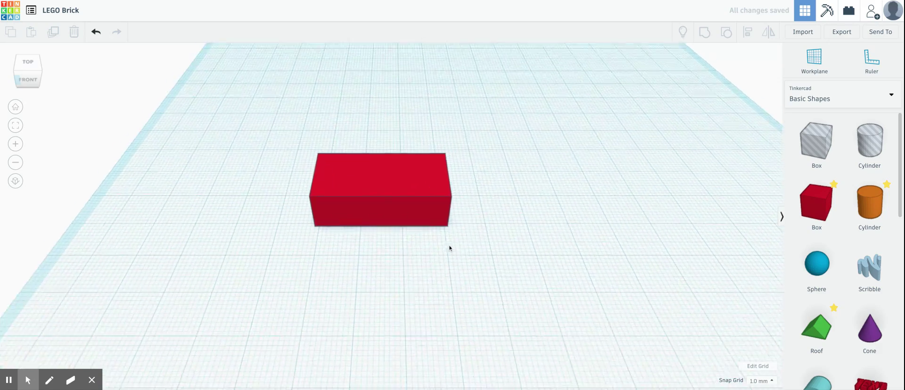
right_click_drag(511, 260, 529, 250)
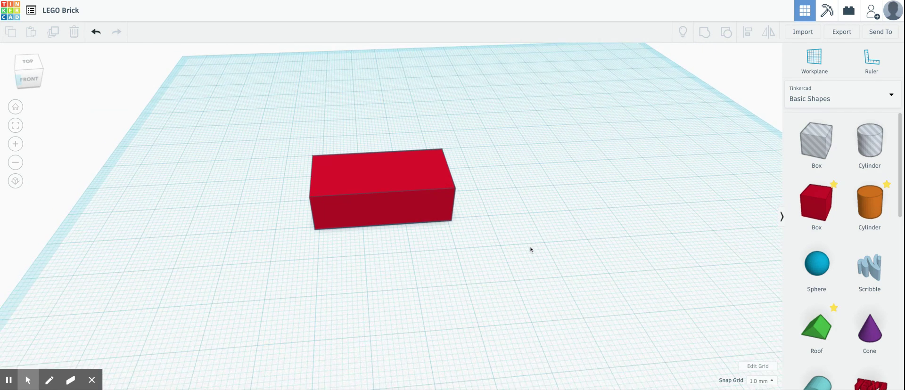
left_click(817, 59)
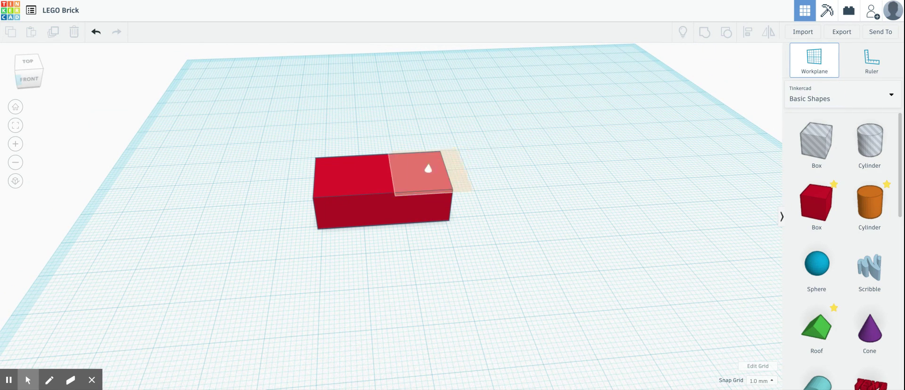
left_click(385, 170)
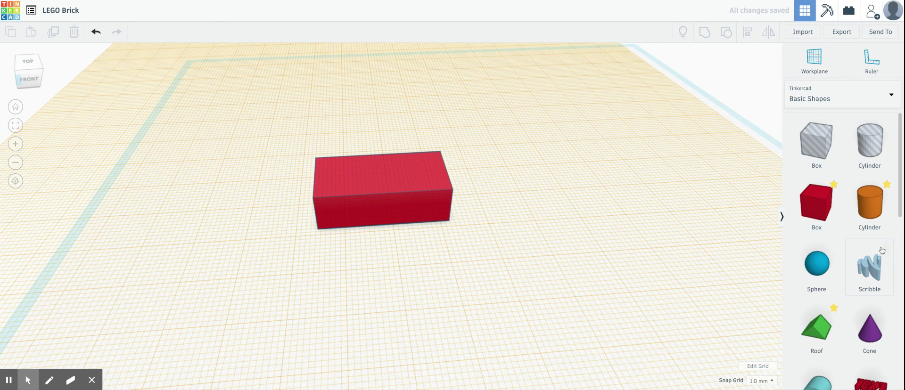
Add a solid cylinder on top of the red box and set its sides to 64
left_click_drag(871, 208, 385, 198)
right_click_drag(543, 230, 431, 124)
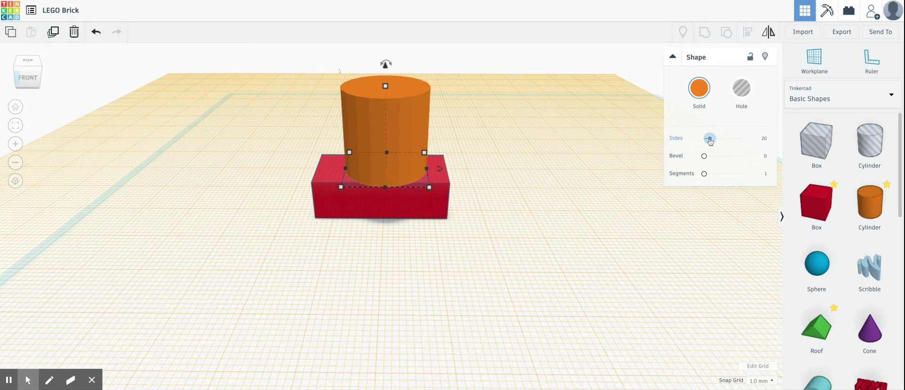
left_click_drag(710, 139, 742, 139)
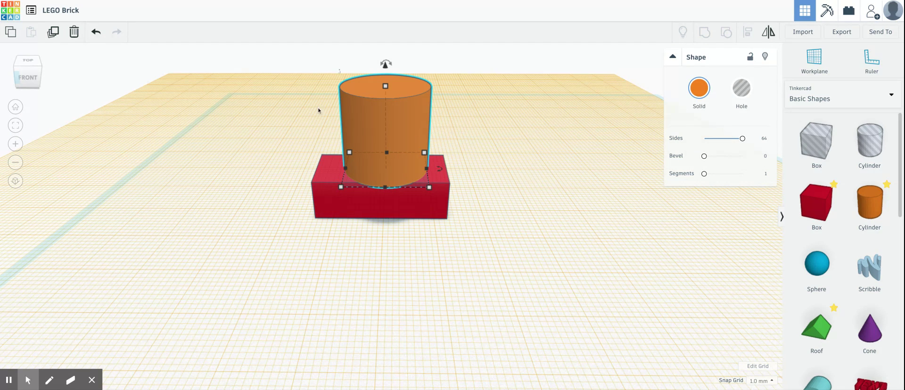
Resize the cylinder's base to 4.8 mm by 4.8 mm
mouse_move(434, 190)
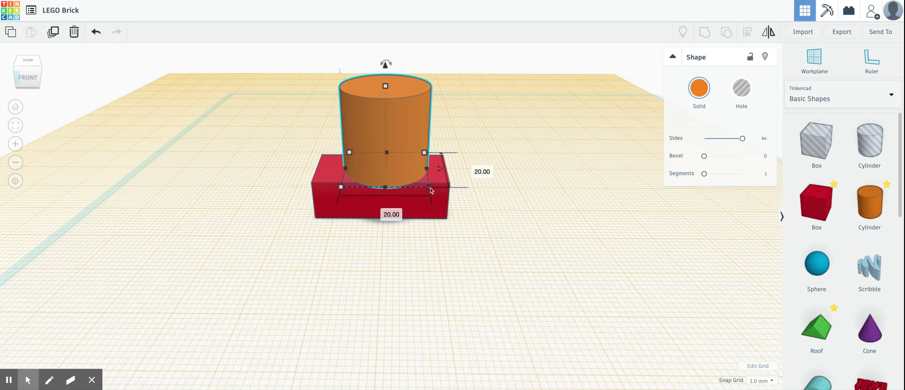
left_click(386, 213)
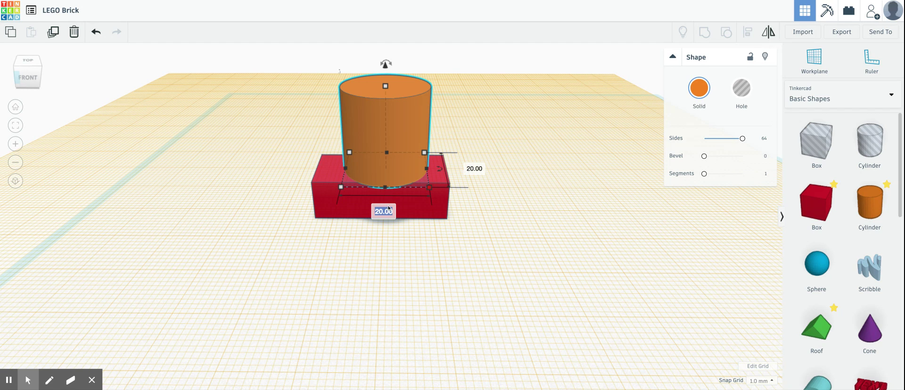
type("4.8")
key("Tab")
type("4")
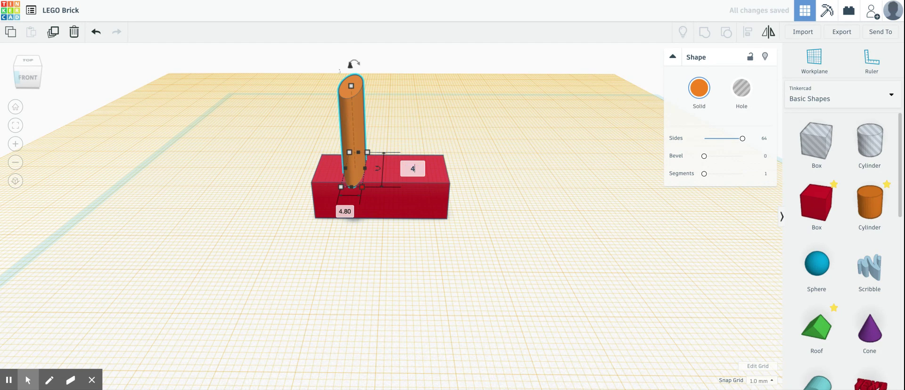
type(".8")
key("Return")
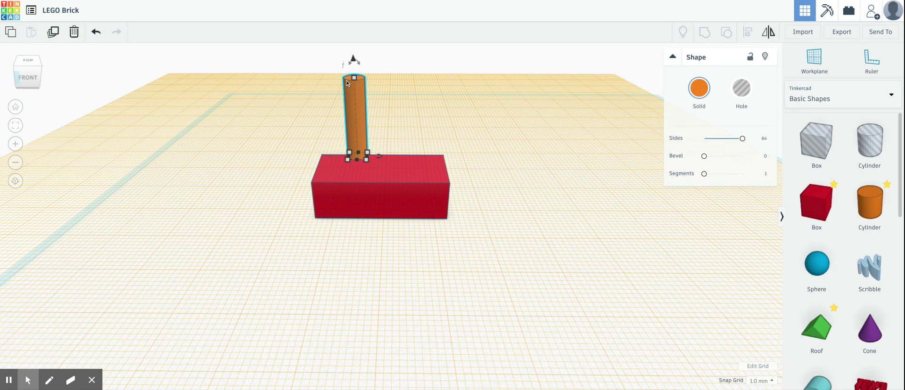
Set the cylinder's height to 2.8 mm
mouse_move(354, 78)
left_click(407, 119)
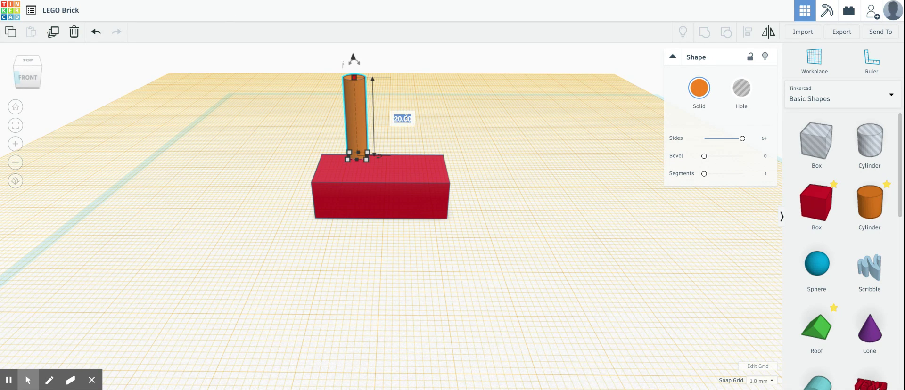
type("2.8")
key("Return")
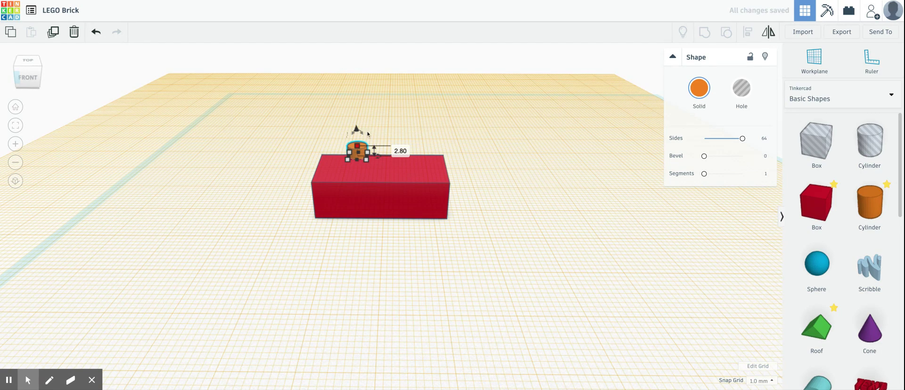
Sink the cylinder 1 mm into the top of the red box and deselect it
scroll(368, 134, "up", 5)
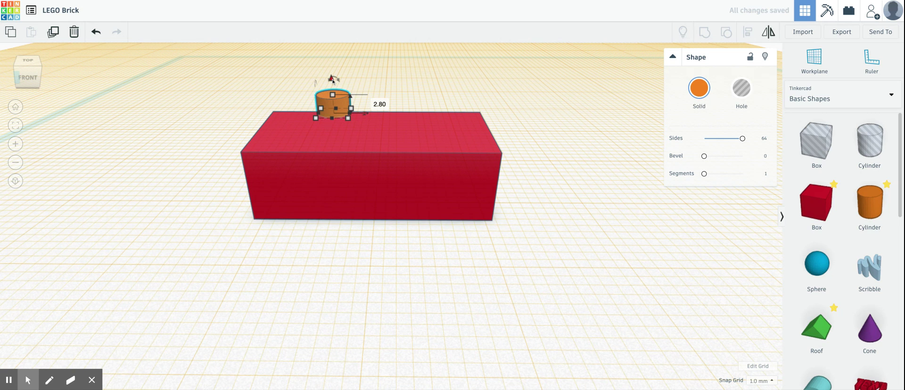
left_click_drag(332, 79, 332, 80)
key("ctrl+Down")
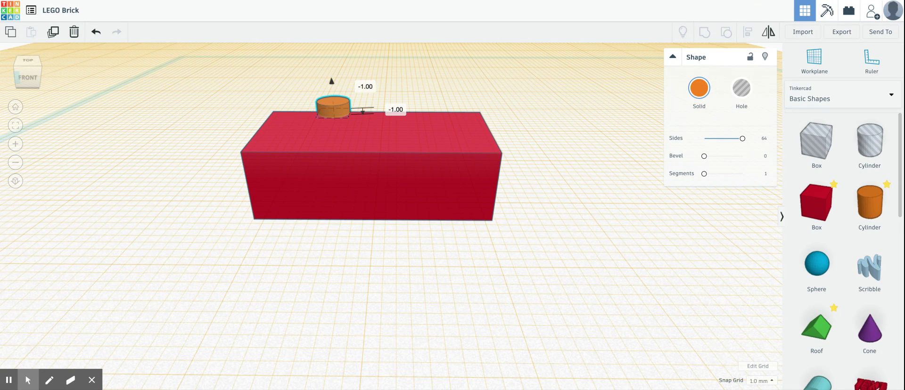
left_click(426, 90)
Move the cylinder stud 11.2 mm across the brick and 5 mm along it to the front-left corner of the top face
right_click_drag(426, 89, 418, 82)
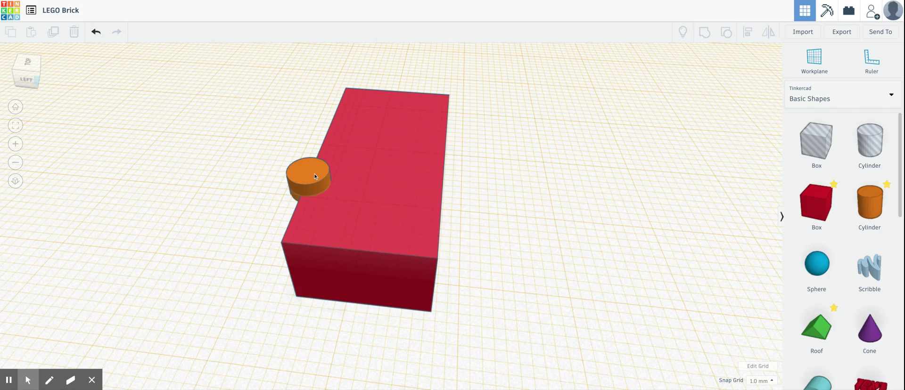
left_click_drag(315, 176, 407, 216)
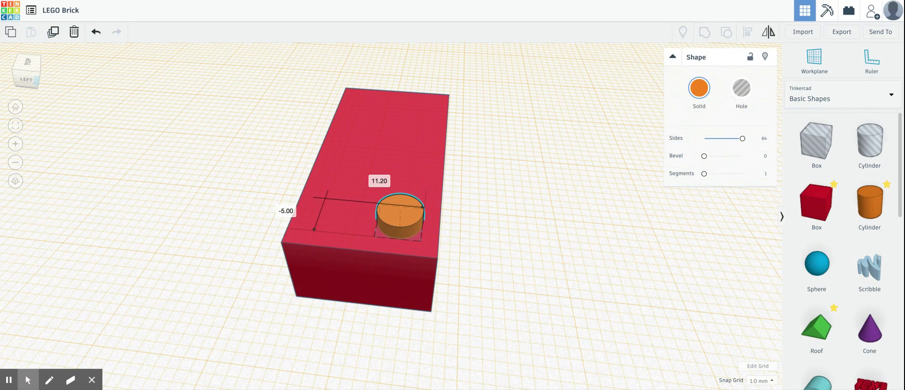
right_click_drag(497, 247, 496, 249)
left_click(400, 254)
Reset the workplane to the original base grid
right_click_drag(401, 254, 401, 254)
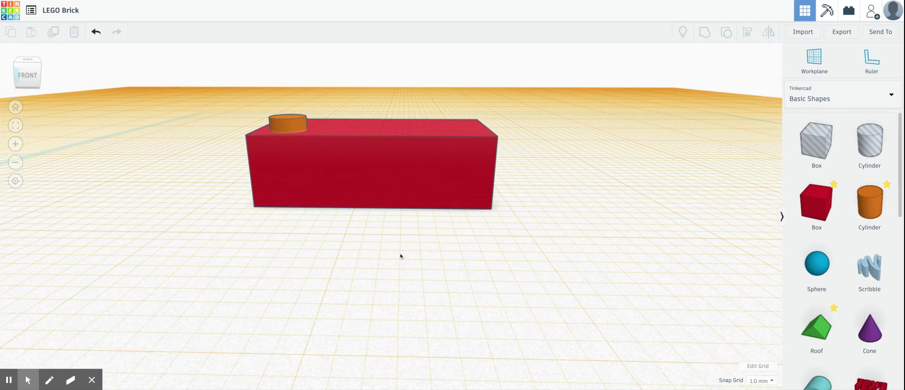
left_click(814, 61)
left_click(731, 134)
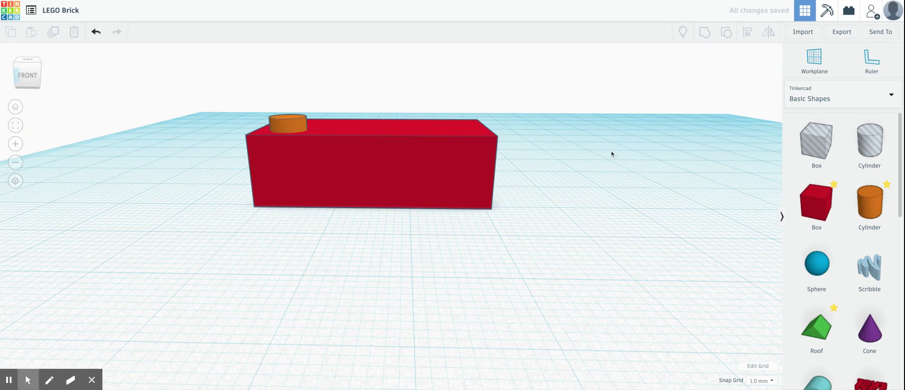
Duplicate the corner stud and offset the copy by -8 mm across the brick's width
right_click_drag(611, 154, 386, 136)
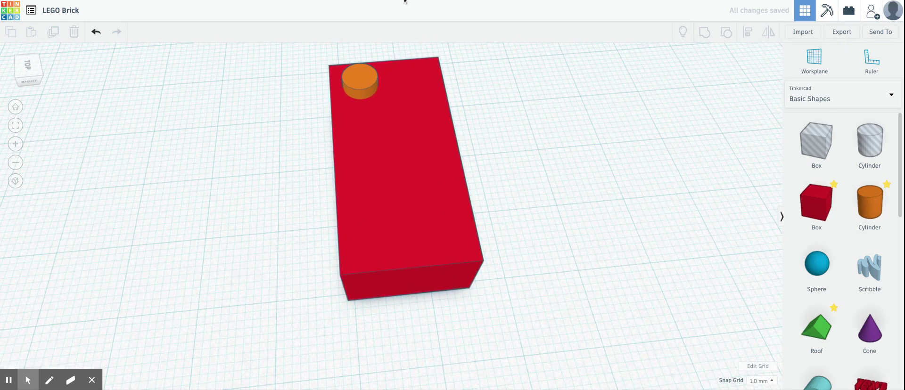
left_click(360, 79)
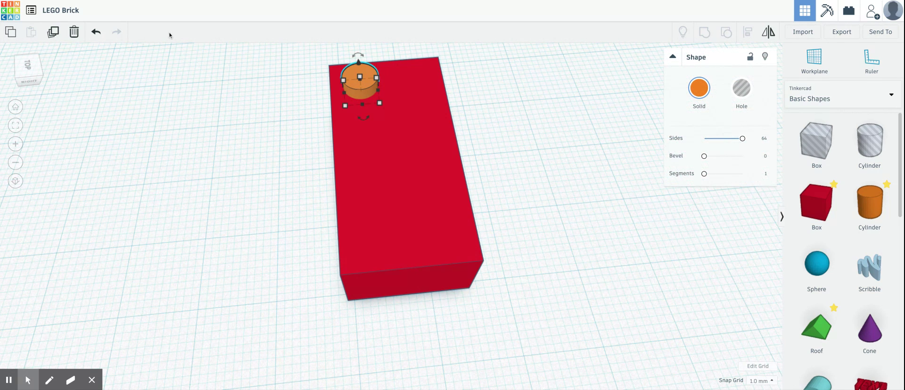
left_click(53, 31)
key("Right")
key("Right")
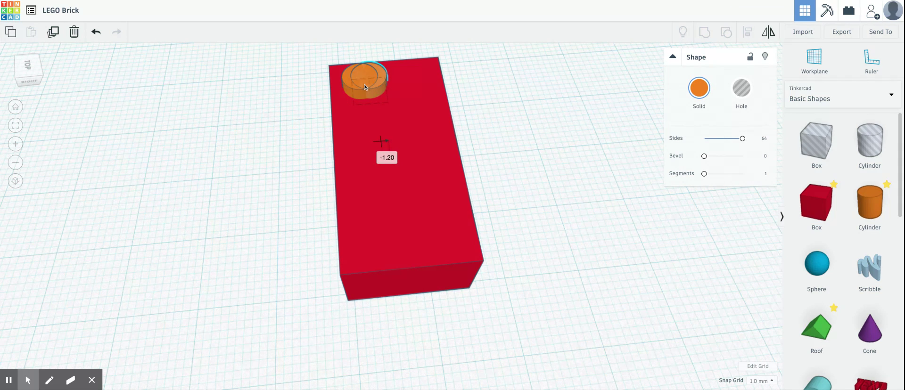
key("Right")
key("Right")
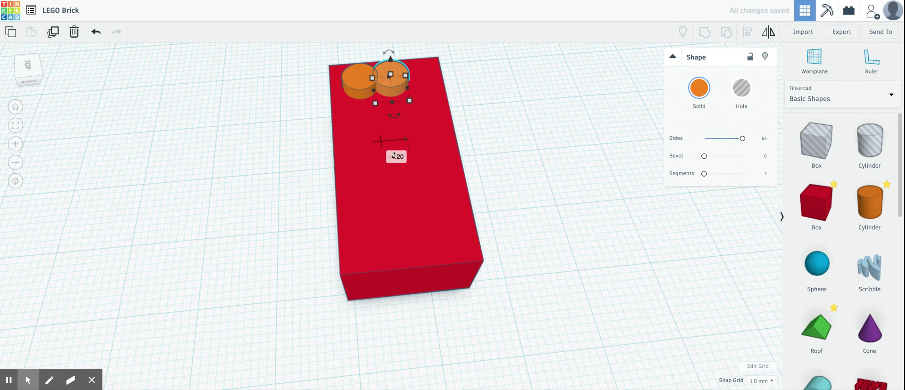
left_click(398, 159)
type("-8")
key("Return")
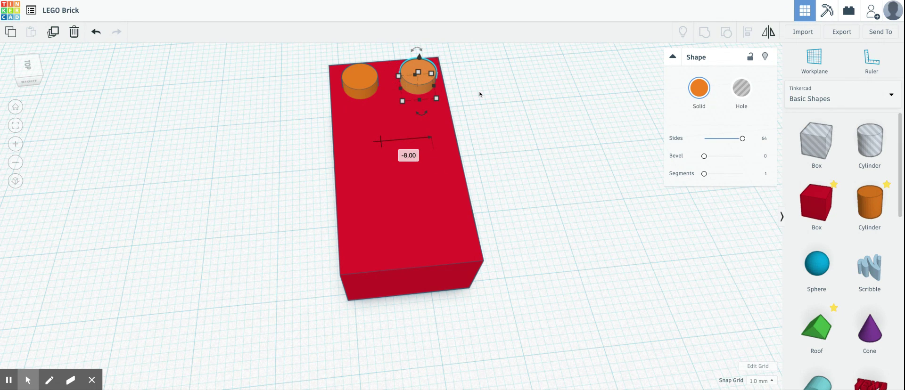
key("Escape")
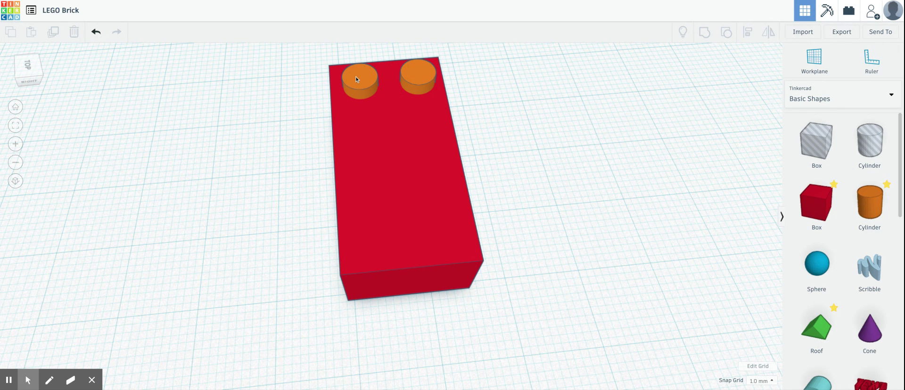
Duplicate the pair of studs 8 mm along the brick's length and repeat the offset copy to make four rows of two
left_click(357, 80)
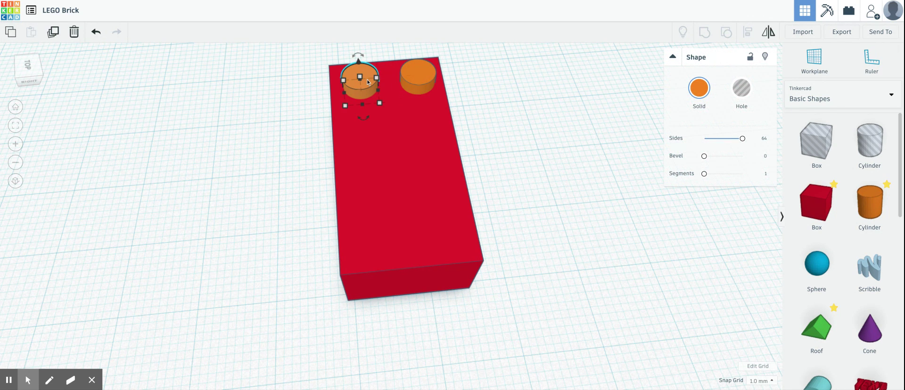
left_click(421, 74, "shift")
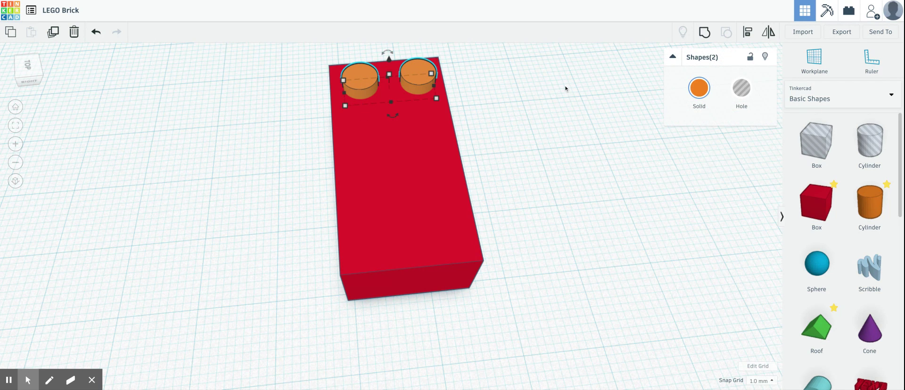
left_click(53, 32)
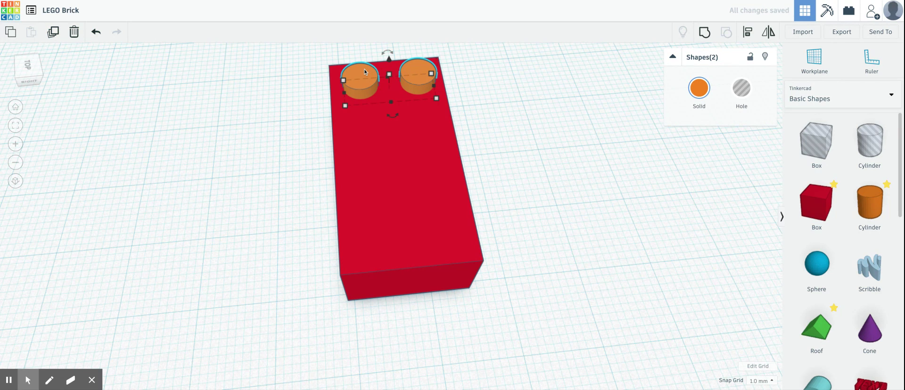
left_click_drag(364, 72, 369, 116)
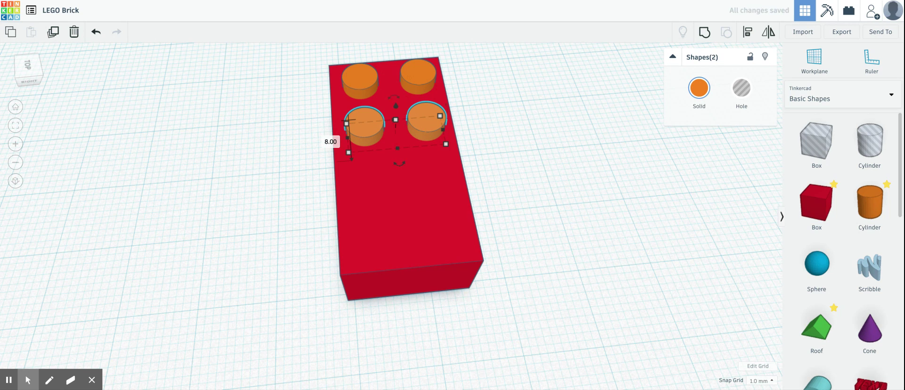
left_click(53, 32)
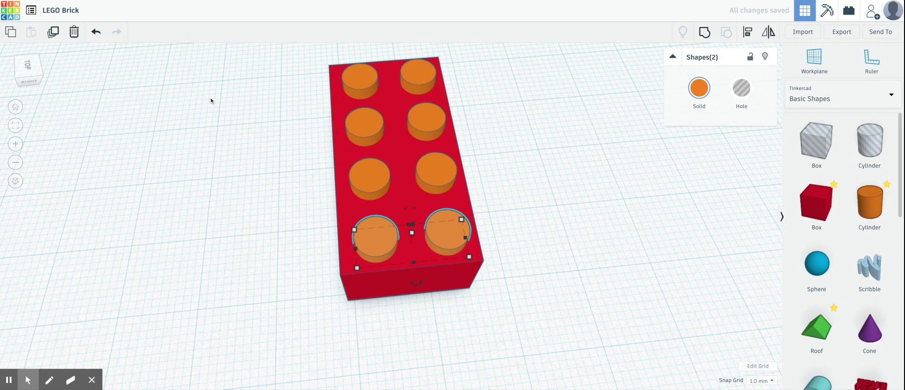
left_click(250, 168)
Select all eight cylinder studs without the red box and group them into one shape
right_click_drag(251, 168, 250, 168)
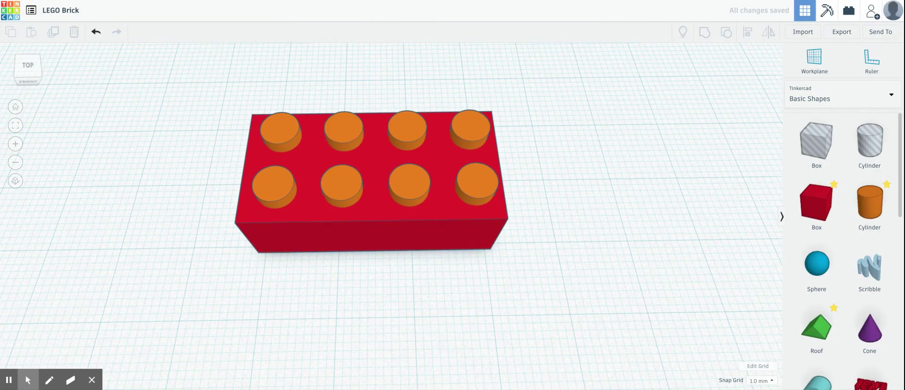
right_click_drag(298, 231, 298, 222)
right_click_drag(331, 289, 331, 289)
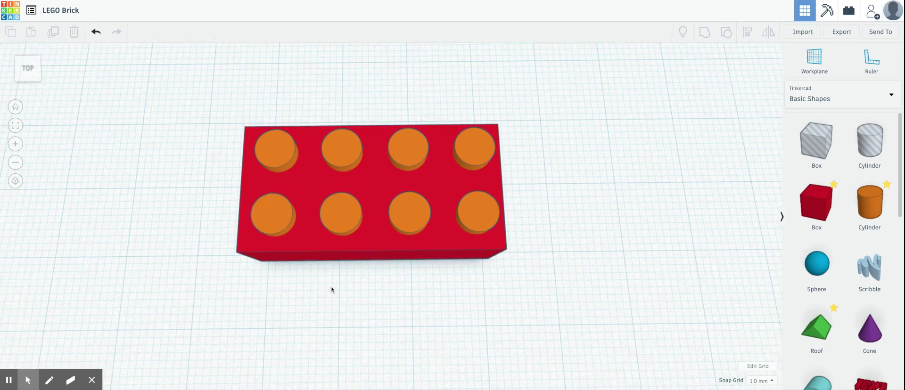
key("ctrl+Up")
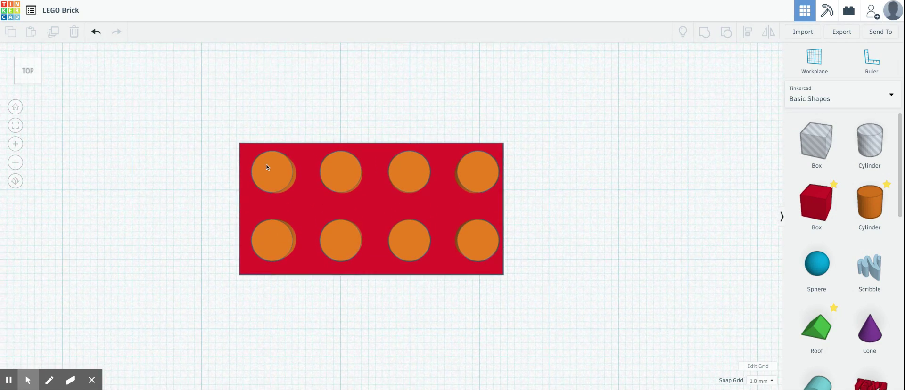
key("ctrl+Down")
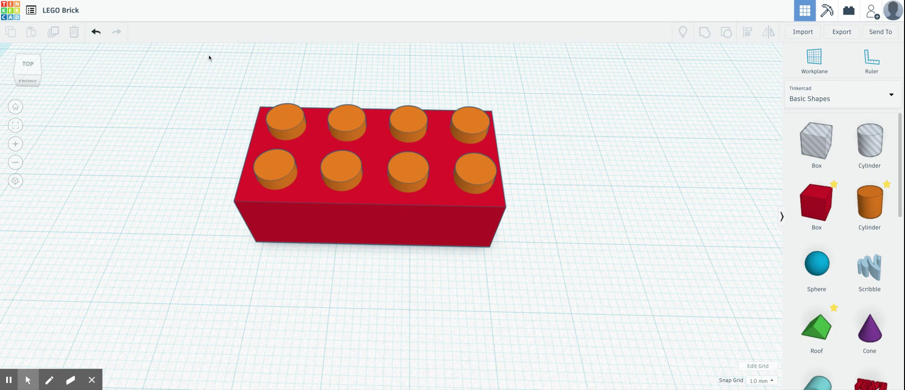
left_click_drag(209, 56, 514, 243)
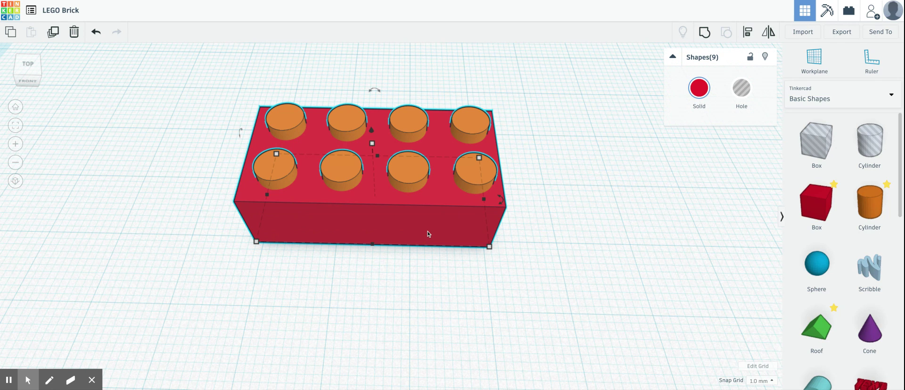
left_click(564, 287)
left_click_drag(608, 310, 226, 61)
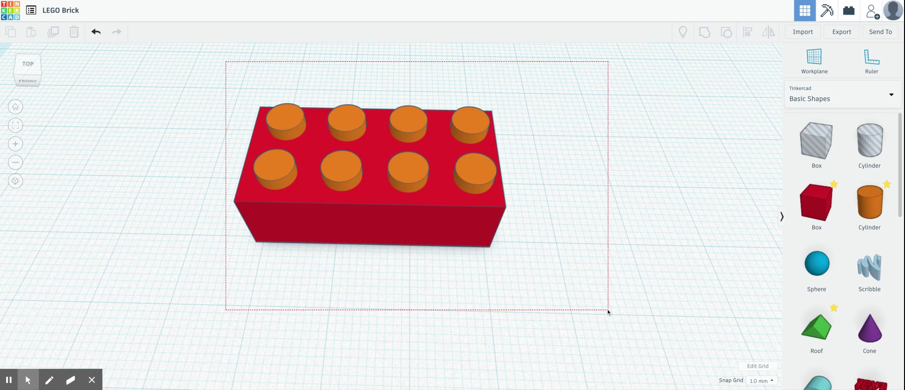
left_click(356, 220, "shift")
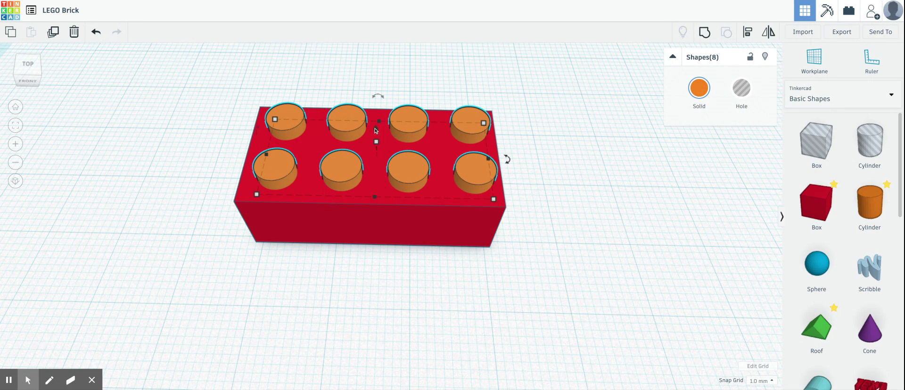
left_click(704, 33)
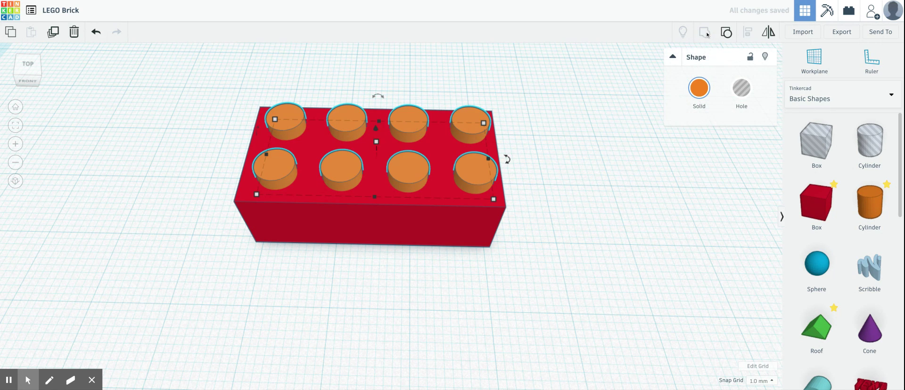
Nudge the grouped studs back and forth along the brick's length to test that they move together
left_click(607, 194)
left_click(409, 167)
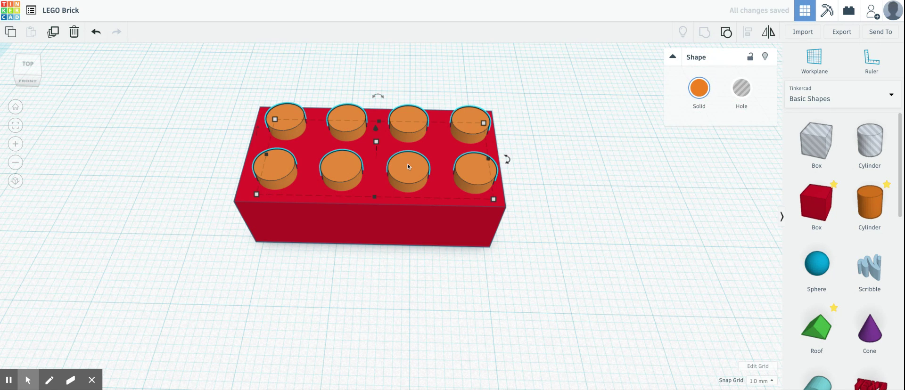
key("Right")
key("Left")
key("Right")
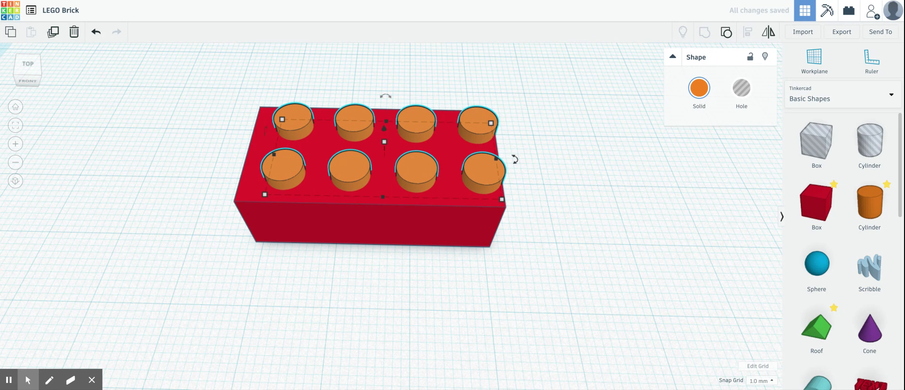
key("Left")
key("Left")
key("Right")
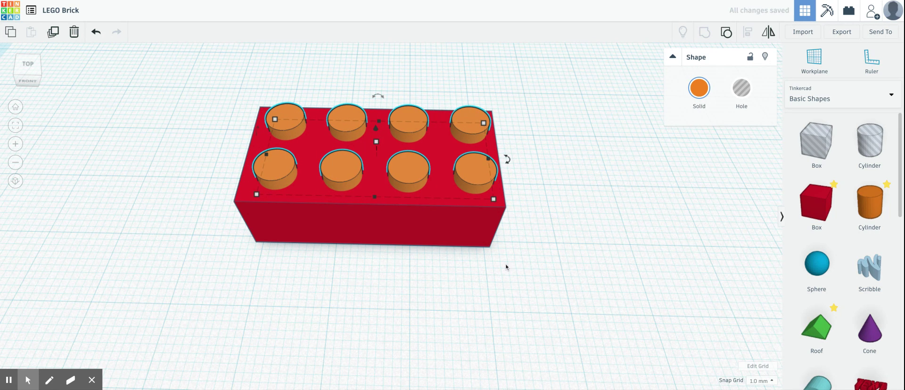
Align the stud group with the red box, centring it along both the length and the width
left_click(510, 268)
left_click_drag(574, 293, 173, 66)
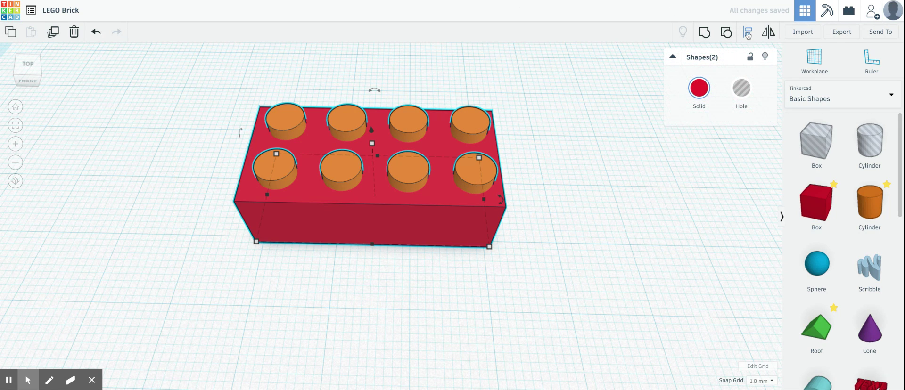
left_click(748, 32)
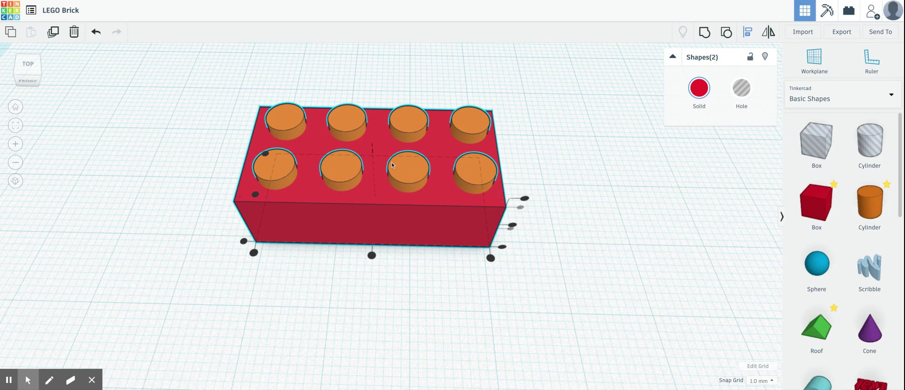
left_click(371, 255)
right_click_drag(324, 283, 350, 278)
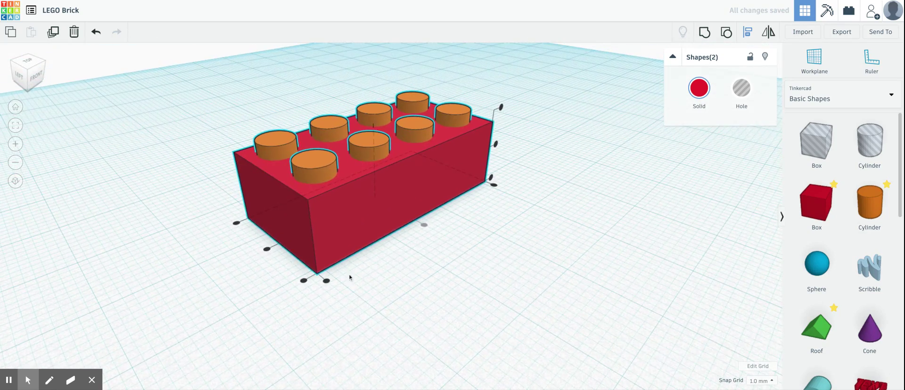
left_click(267, 250)
Group the centred studs and the red box into a single solid brick and deselect it
right_click_drag(460, 257, 395, 222)
scroll(395, 219, "up", 5)
scroll(395, 219, "down", 5)
scroll(593, 136, "down", 2)
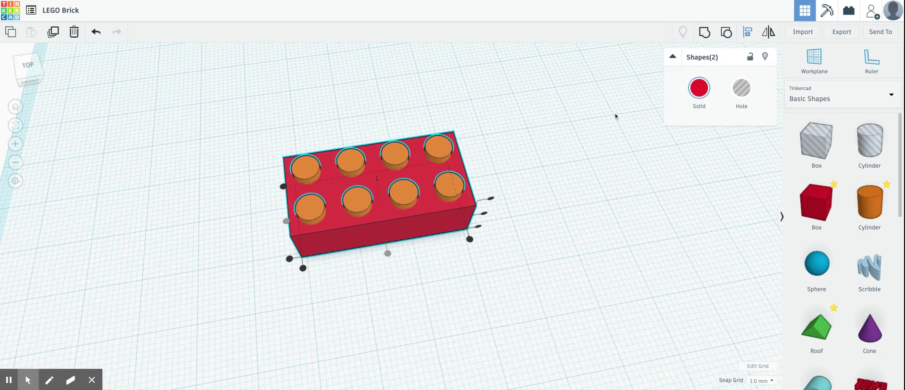
left_click(704, 31)
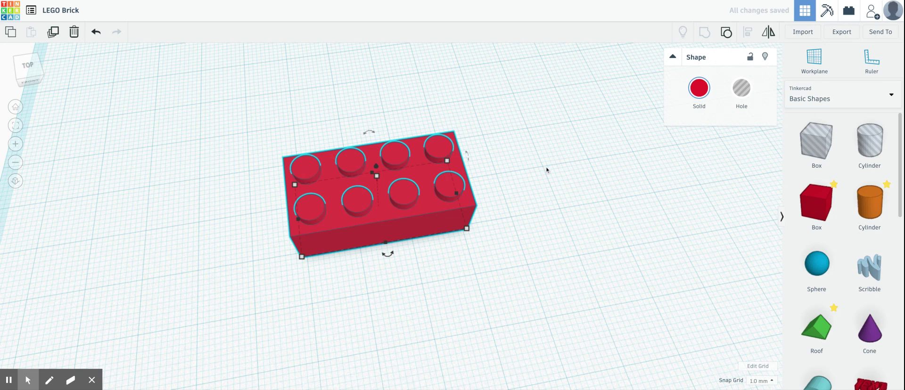
left_click(545, 226)
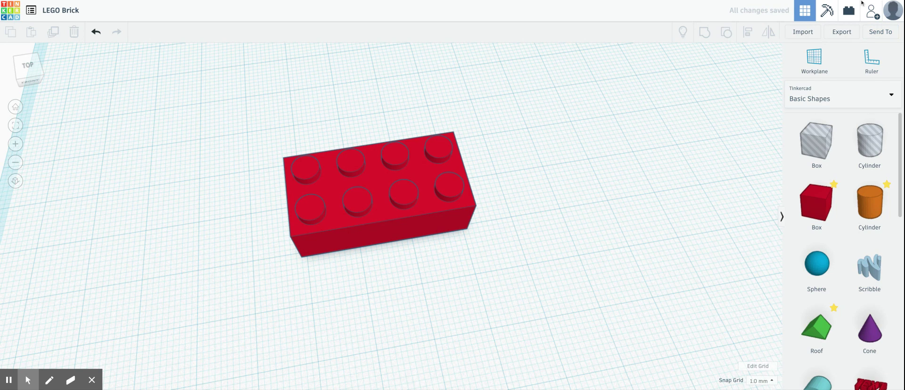